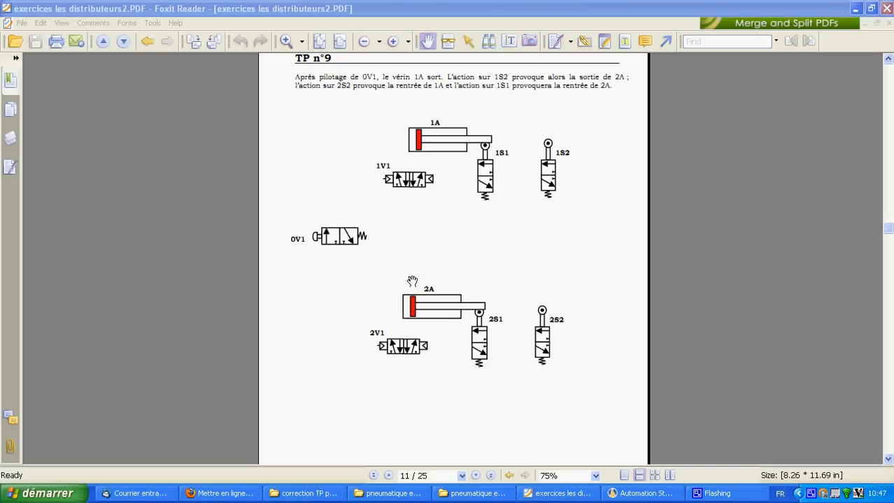
Step: In the Automation Studio schematic, connect the lubricator's outlet to the supply port of valve 1V1 and branch it to 2V1's supply port
left_click(638, 494)
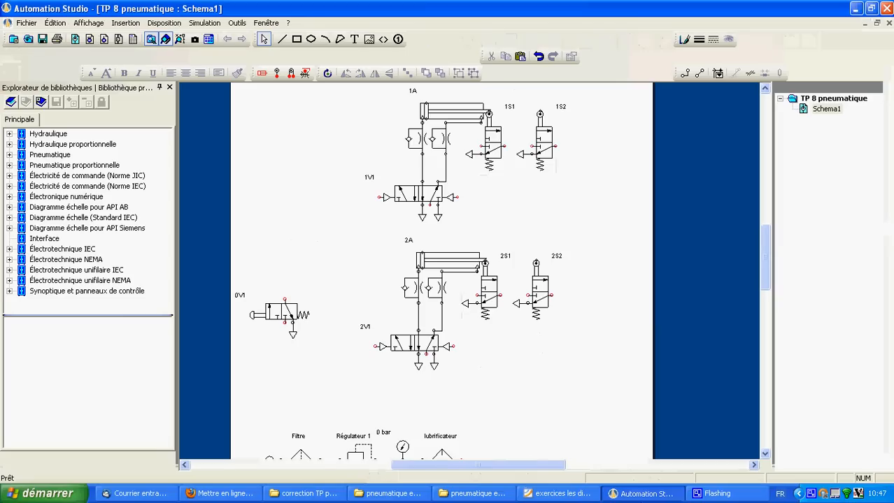
scroll(513, 382, "down", 1)
scroll(512, 381, "up", 1)
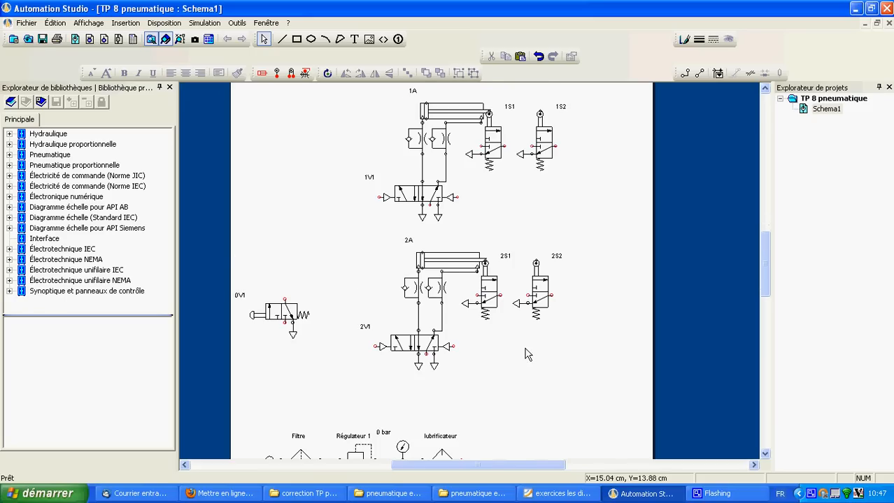
scroll(527, 354, "down", 1)
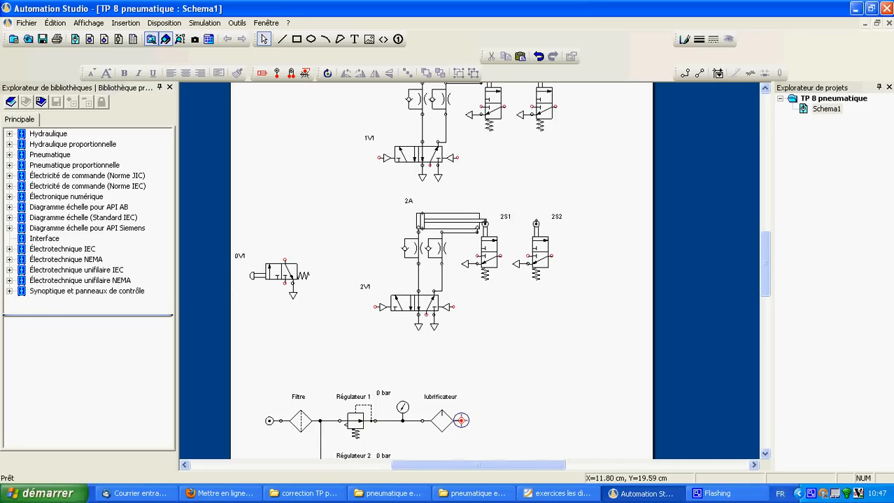
mouse_move(461, 419)
left_mouse_down()
mouse_move(462, 381)
mouse_move(432, 364)
mouse_move(383, 365)
mouse_move(327, 350)
mouse_move(346, 186)
mouse_move(432, 189)
mouse_move(430, 182)
left_mouse_up()
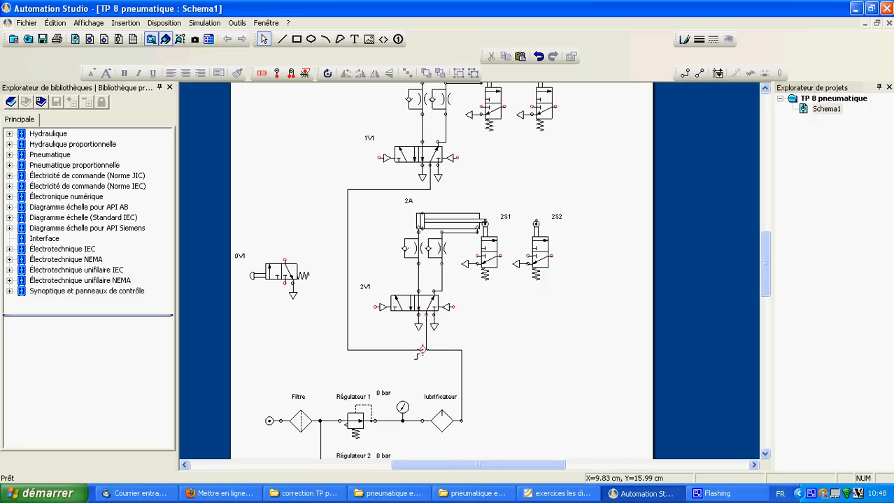
left_click(422, 348)
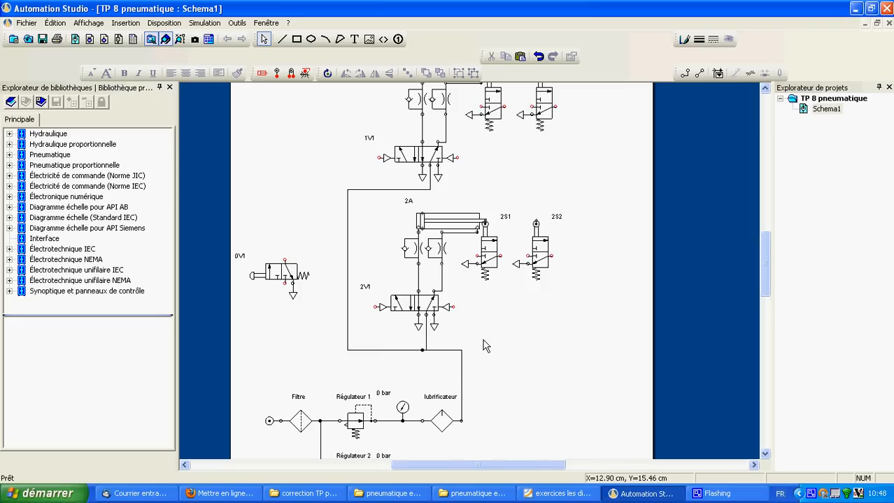
scroll(489, 350, "up", 2)
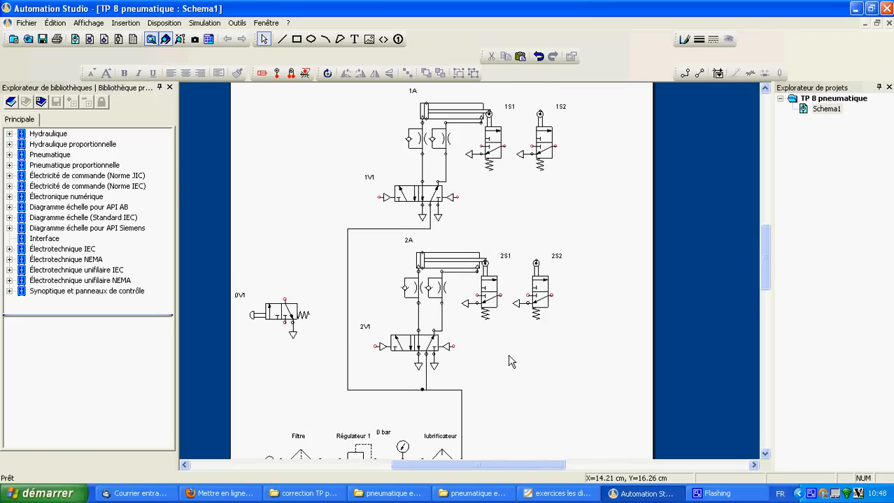
scroll(511, 361, "down", 2)
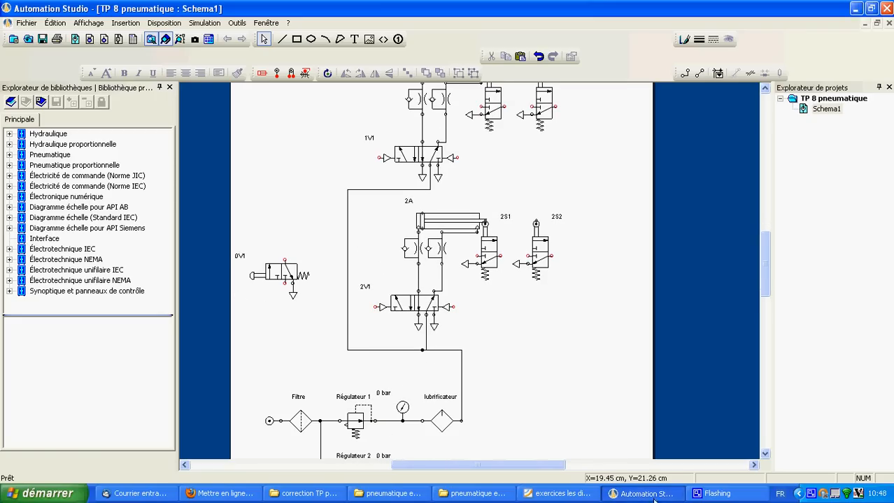
Step: Connect 0V1's outlet to the left pilot port of 1V1, and 2S1's outlet to the inlet of 0V1
left_click(559, 493)
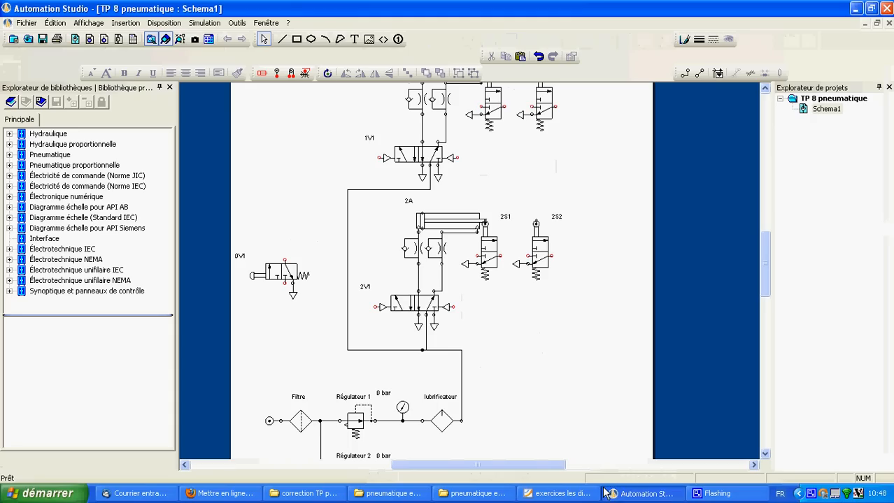
left_click(639, 493)
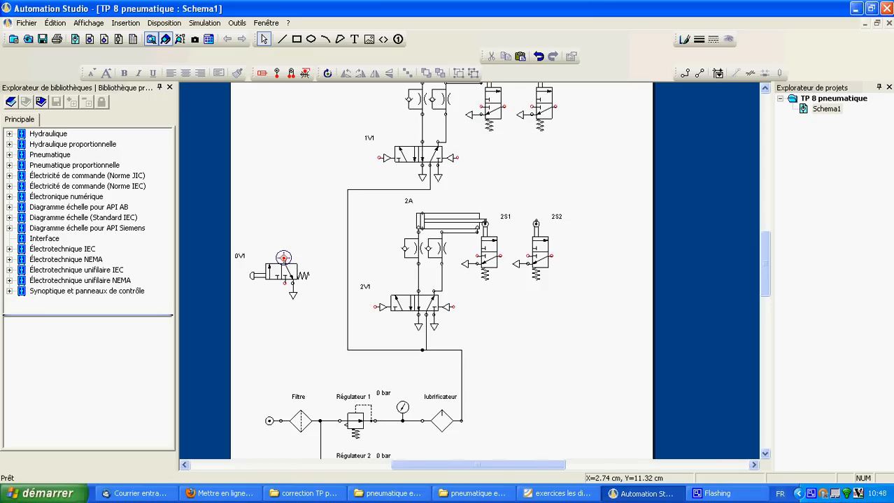
mouse_move(283, 259)
left_mouse_down()
mouse_move(287, 183)
mouse_move(377, 157)
left_mouse_up()
scroll(378, 161, "up", 2)
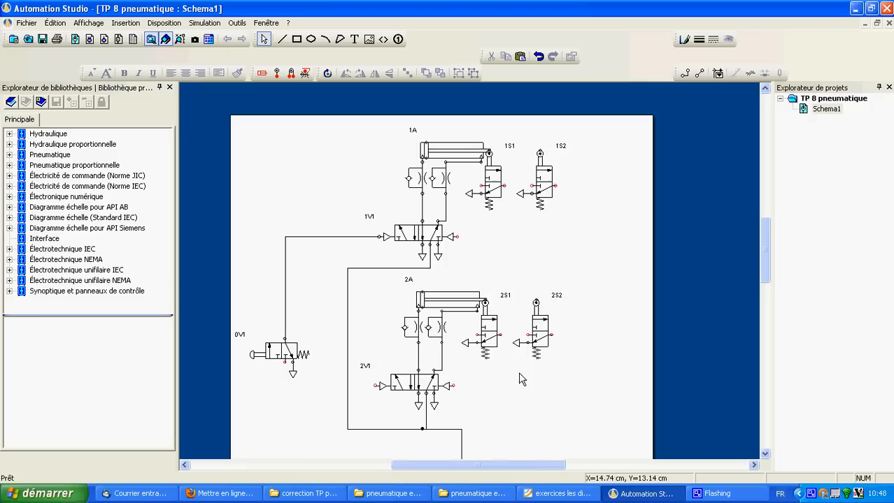
scroll(511, 392, "down", 1)
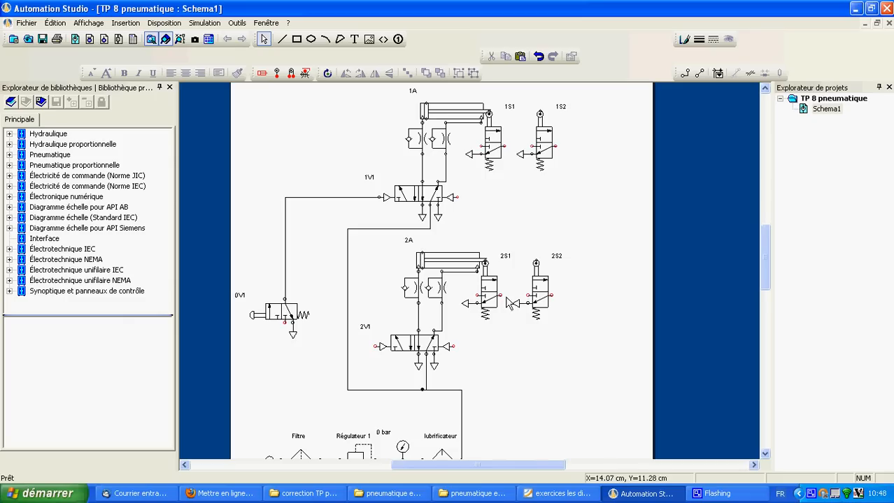
left_click_drag(500, 295, 285, 323)
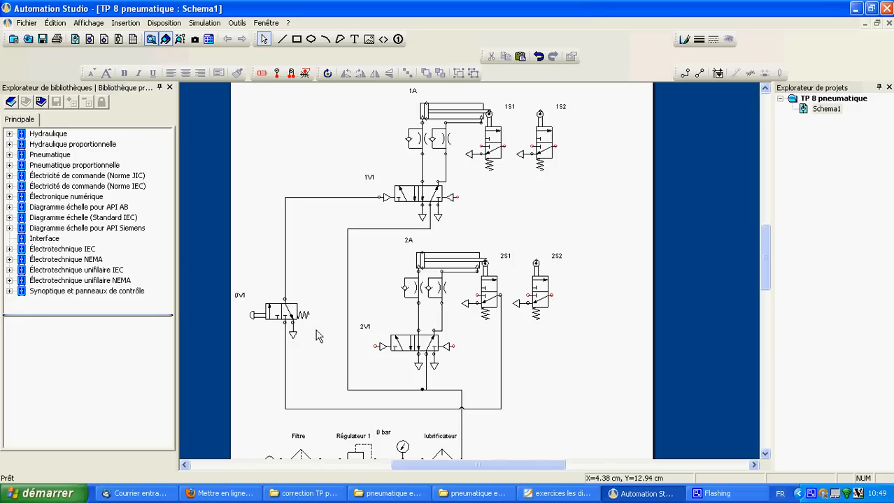
Step: Consult the TP n°9 statement in Foxit Reader and connect 1S2's outlet to the left pilot port of 2V1 in Automation Studio
left_click(546, 494)
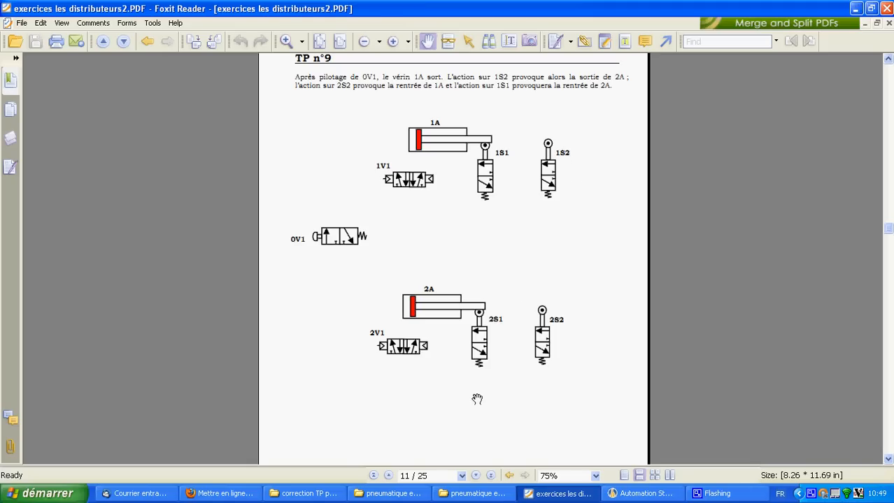
left_click(642, 494)
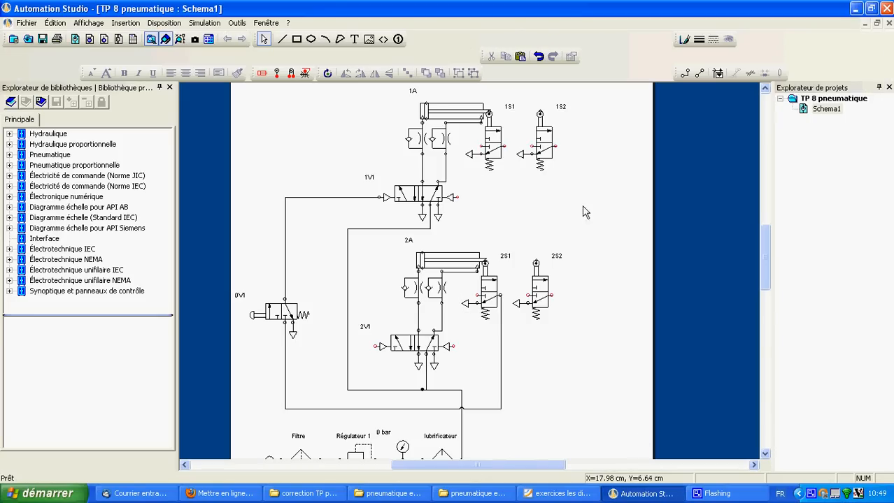
left_click(554, 146)
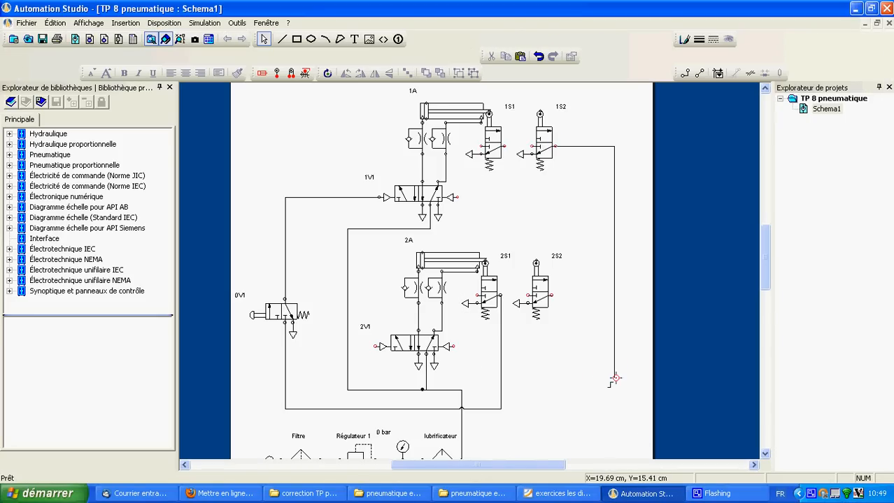
left_click(600, 377)
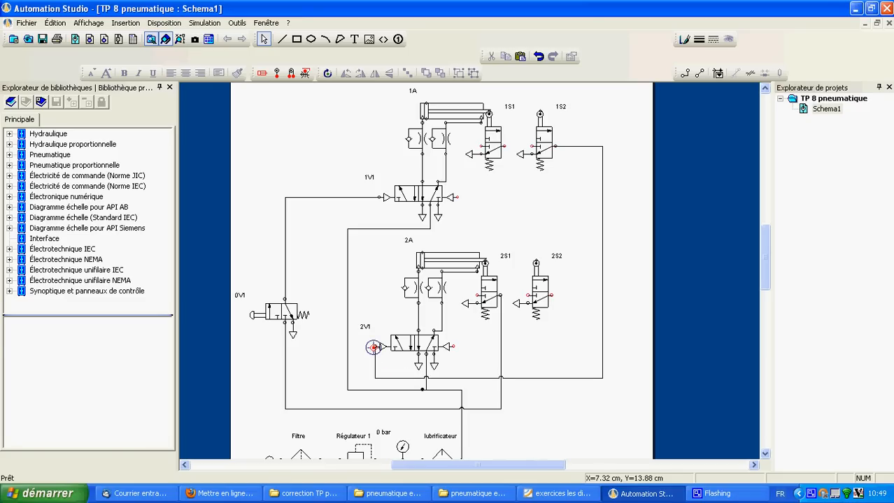
left_click(380, 347)
Step: Check the exercise PDF again and connect 2S2's outlet to the right pilot port of 1V1 in Automation Studio
left_click(560, 494)
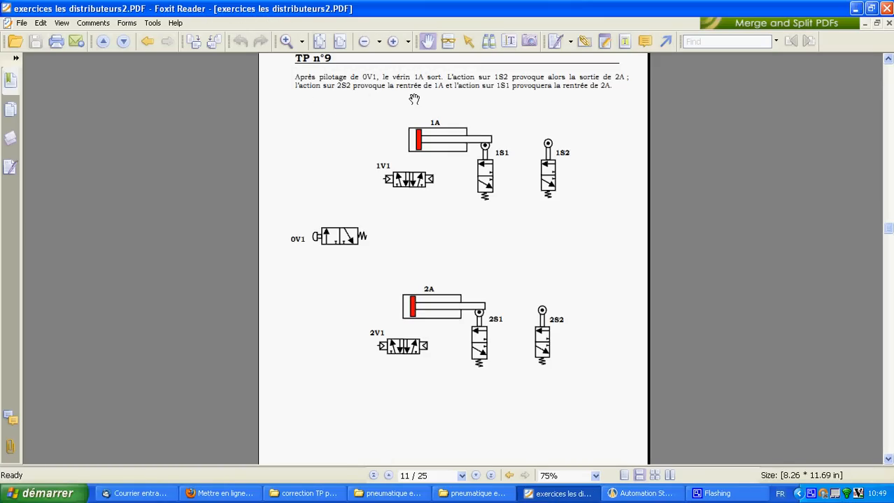
left_click(643, 495)
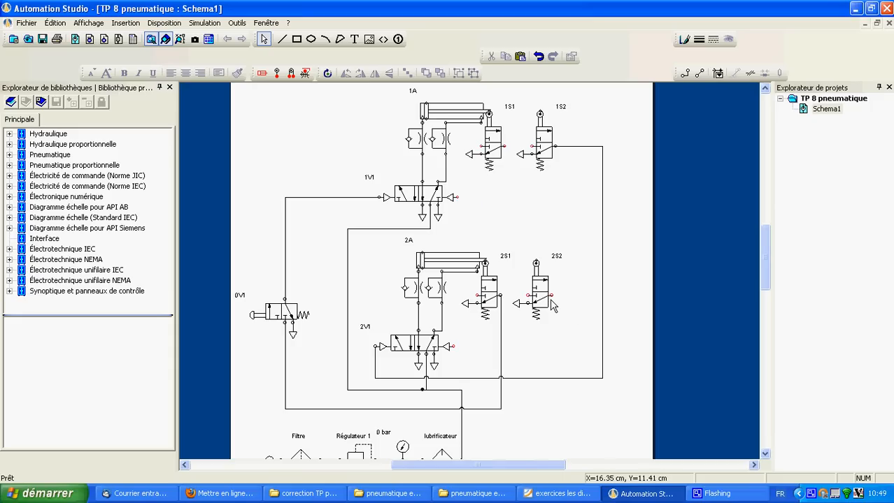
mouse_move(552, 296)
left_mouse_down()
mouse_move(581, 283)
mouse_move(577, 197)
mouse_move(455, 196)
left_mouse_up()
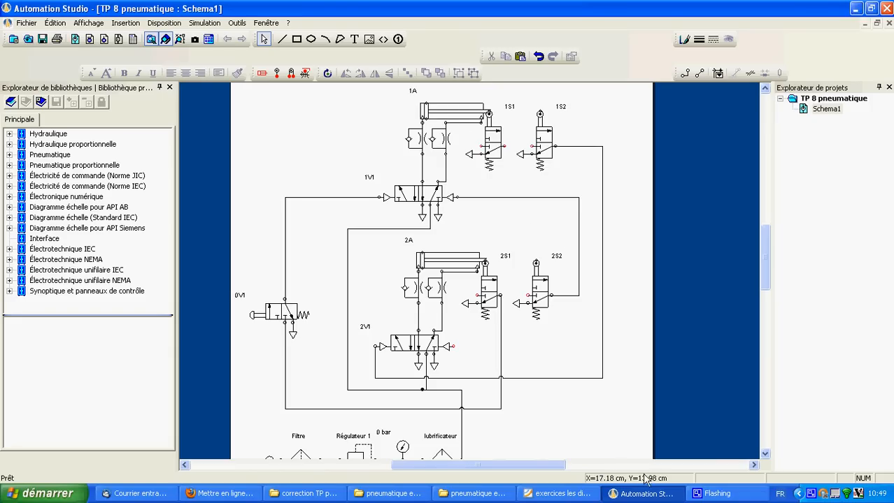
Step: Reread the exercise PDF and connect 1S1's outlet around the circuit to the right pilot port of 2V1 in Automation Studio
left_click(584, 494)
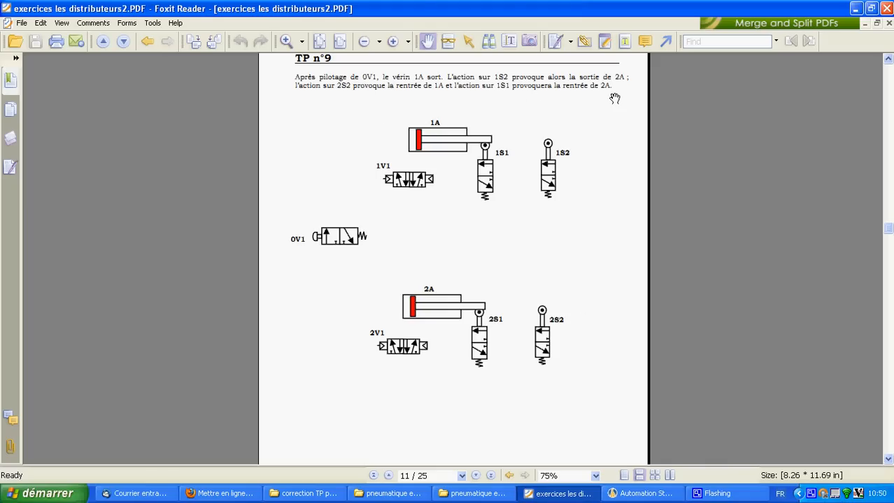
left_click(640, 494)
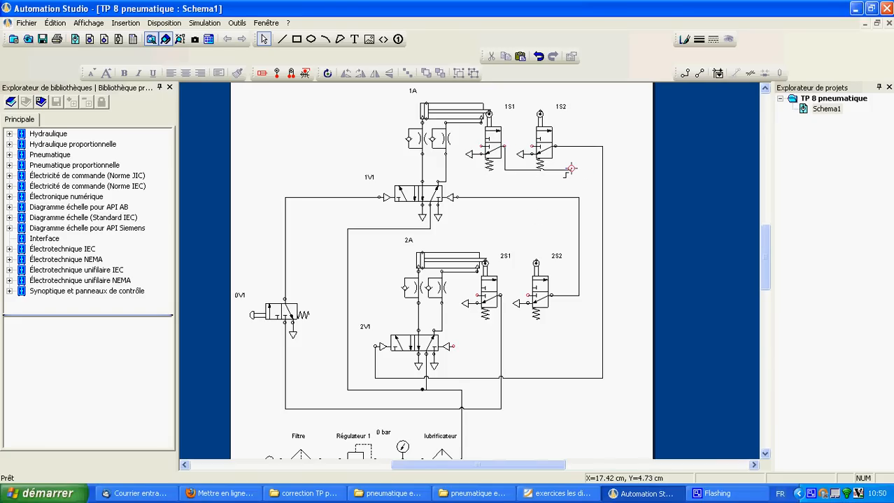
left_click(593, 183)
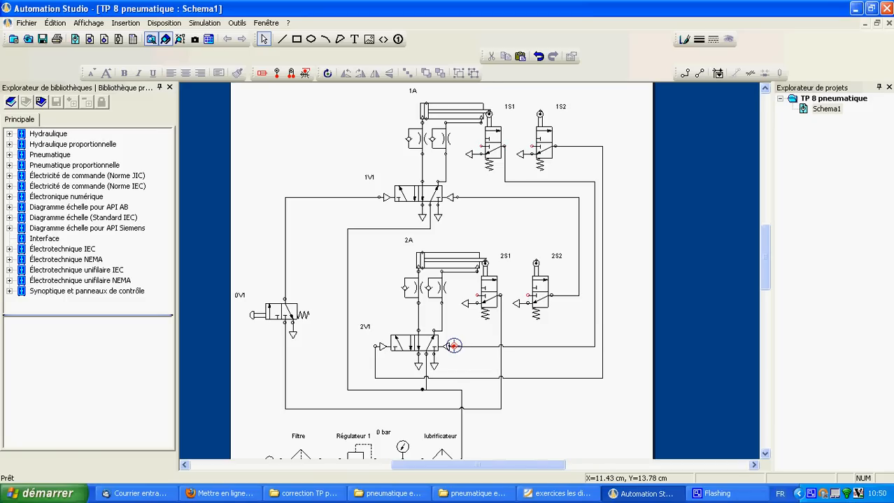
left_click(454, 346)
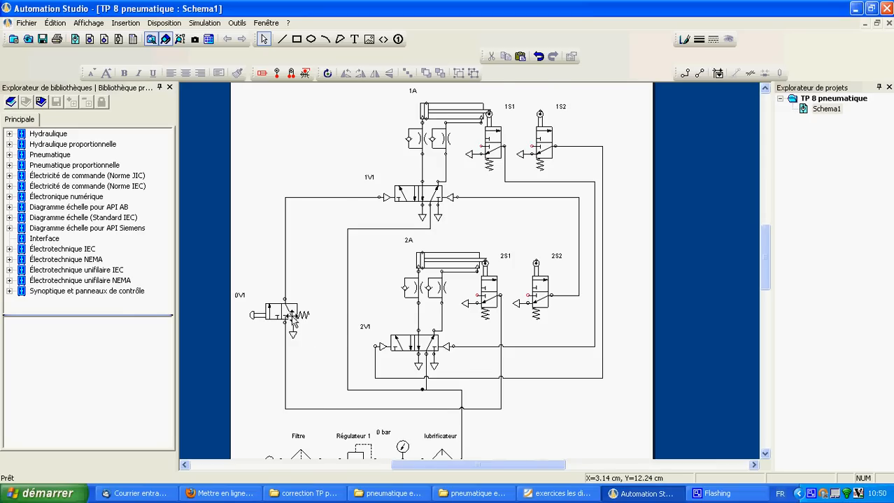
scroll(293, 318, "down", 3)
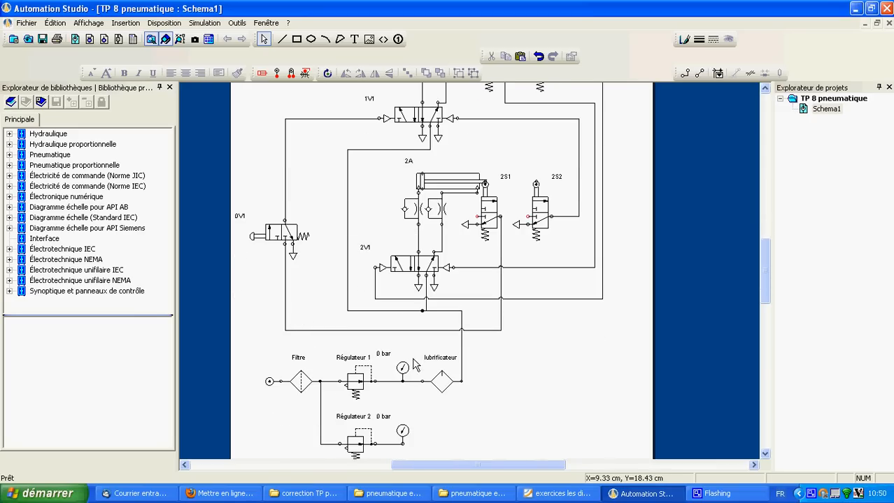
scroll(544, 390, "up", 3)
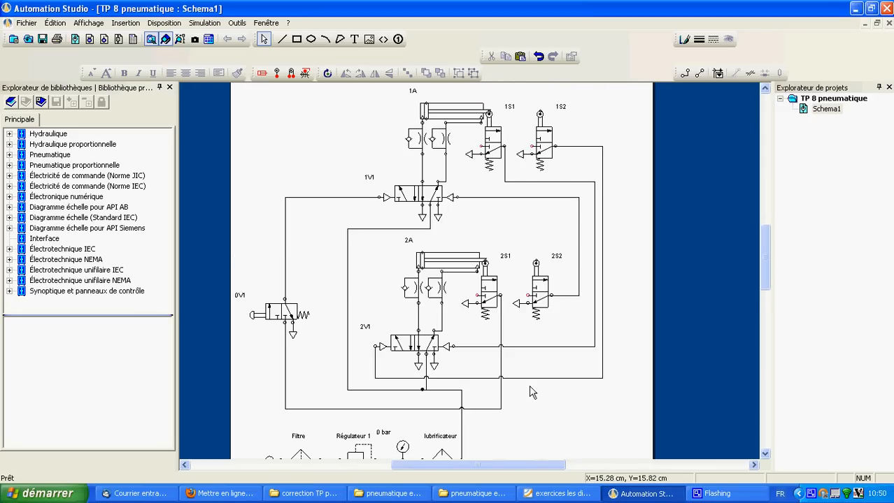
scroll(514, 276, "down", 3)
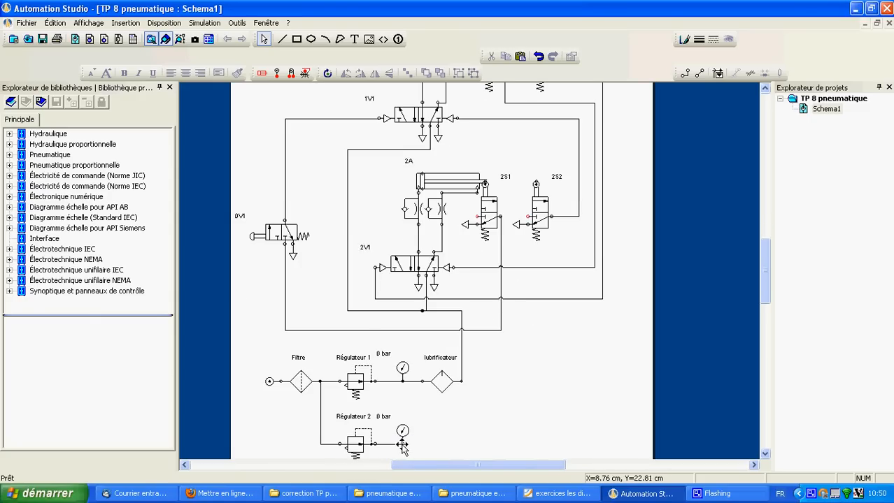
scroll(516, 335, "up", 2)
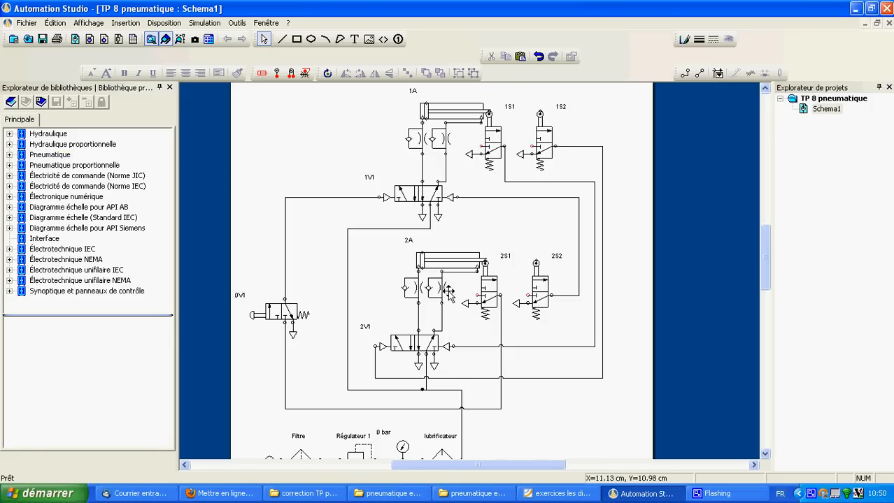
Step: Place four triangular pneumatic supplies from the Pneumatique library in the free area left of cylinder 1A, rotated so their connectors face right
left_click(9, 155)
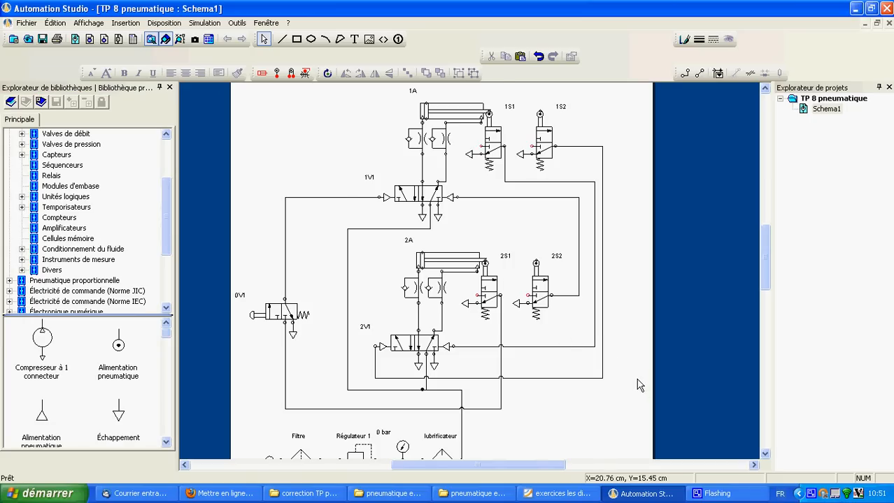
scroll(630, 384, "down", 3)
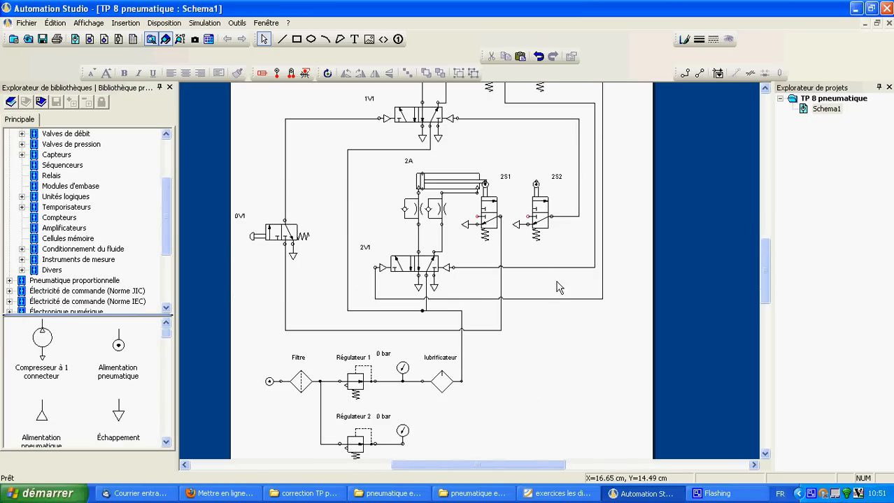
scroll(508, 283, "up", 3)
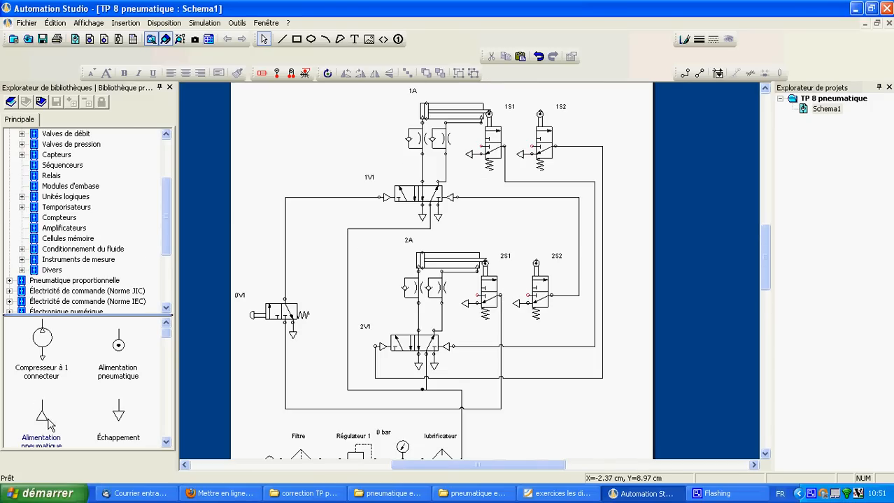
left_click_drag(88, 380, 324, 138)
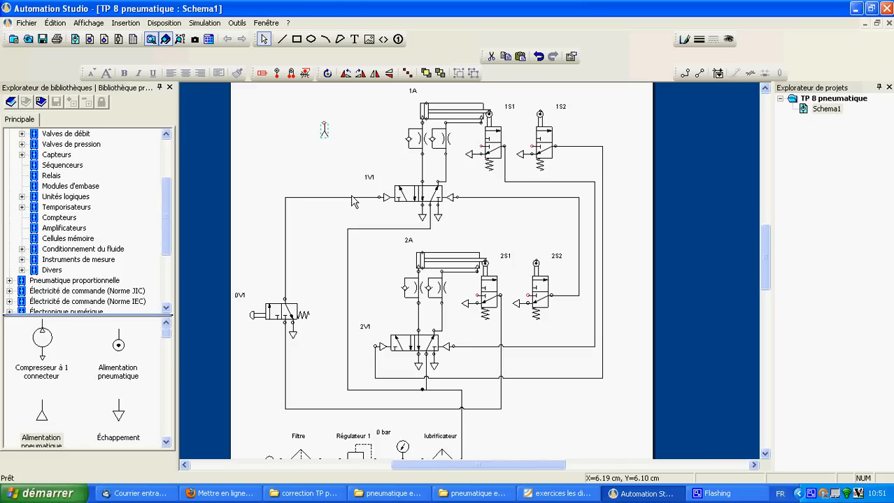
left_click(303, 170)
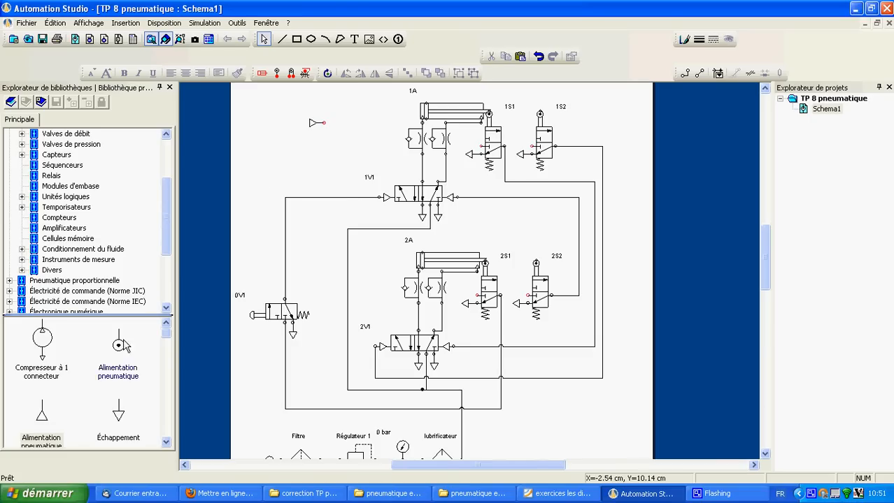
left_click_drag(47, 413, 294, 147)
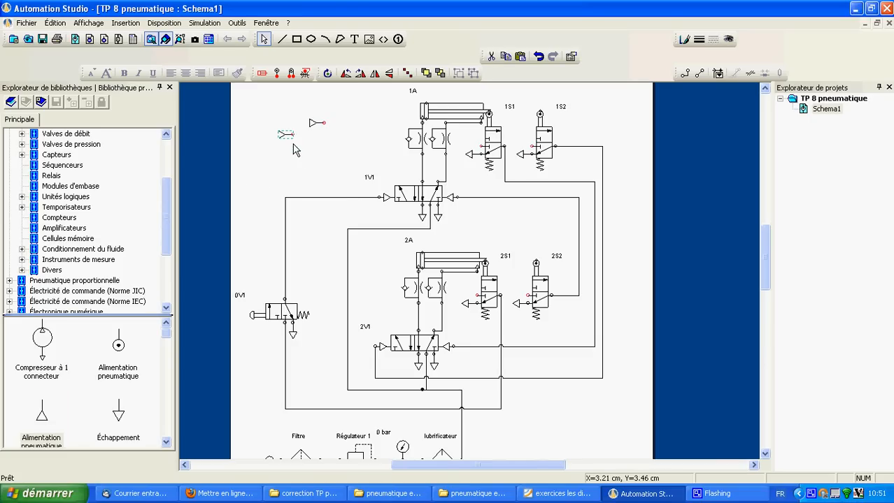
left_click_drag(47, 423, 298, 175)
left_click_drag(44, 418, 350, 171)
key("ctrl+r")
key("ctrl+r")
key("ctrl+r")
left_click(344, 134)
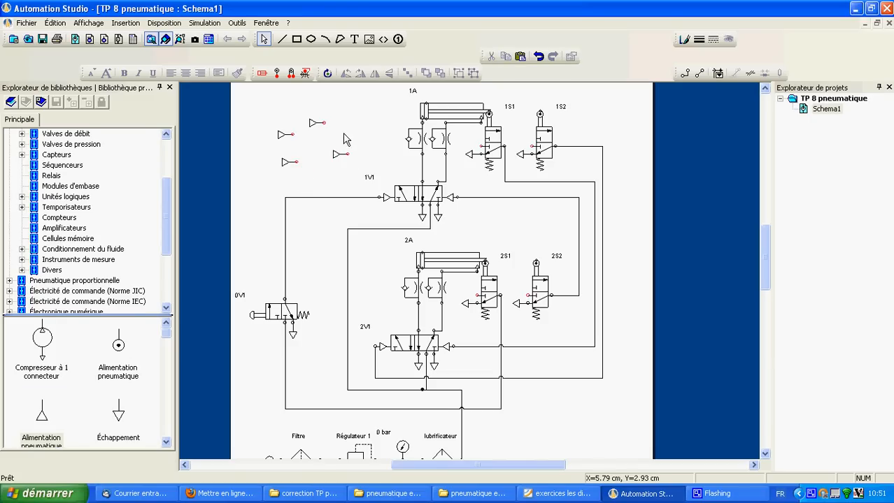
Step: Attach the four triangular pneumatic supplies to the open supply ports of sensor valves 1S1, 1S2, 2S1 and 2S2
left_click_drag(474, 157, 473, 156)
left_click_drag(336, 155, 521, 148)
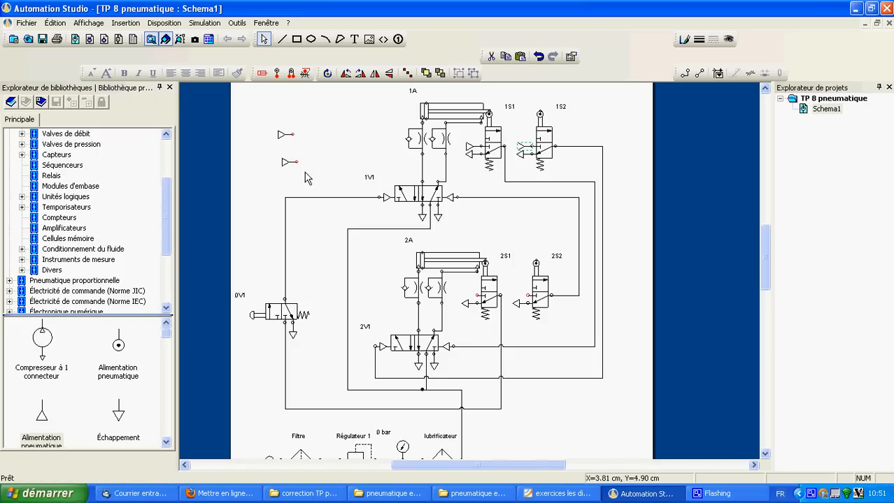
left_click_drag(286, 165, 467, 302)
left_click_drag(289, 162, 523, 305)
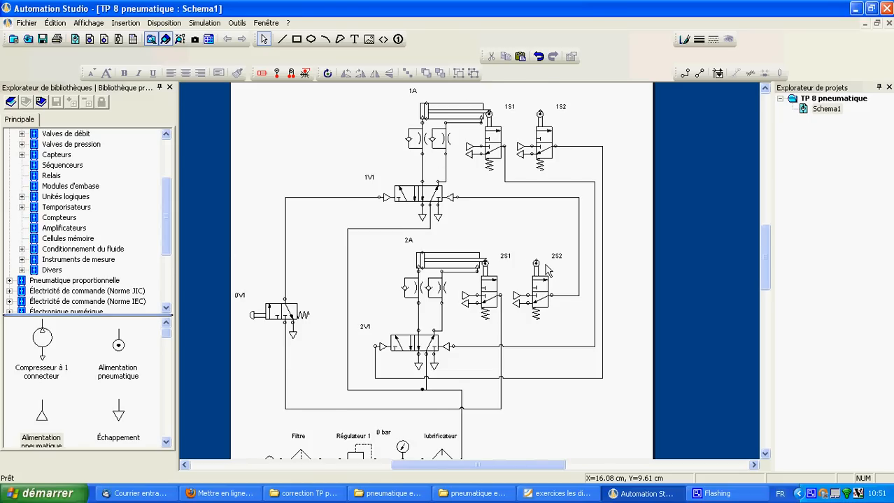
scroll(547, 272, "down", 1)
scroll(547, 273, "up", 1)
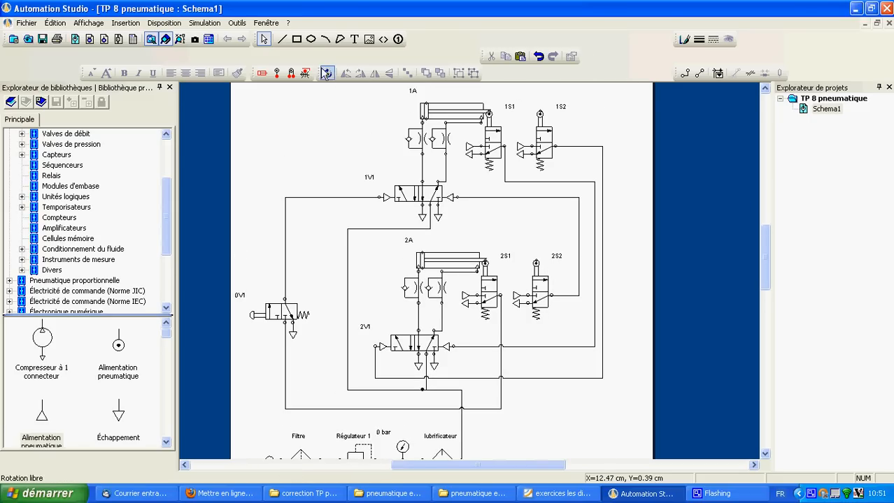
Step: Consolidate the layout, text and measuring-instrument tool groups into a single row and display the Simulation tool group
left_click_drag(317, 70, 317, 55)
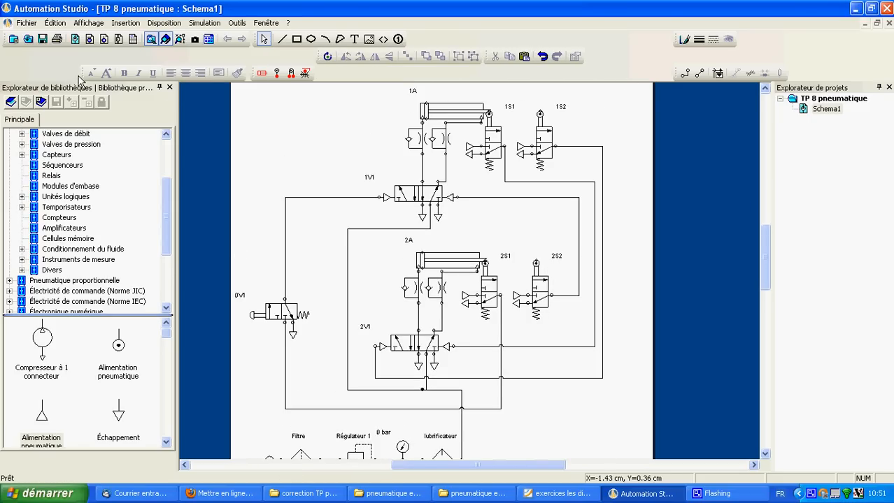
left_click_drag(83, 68, 88, 60)
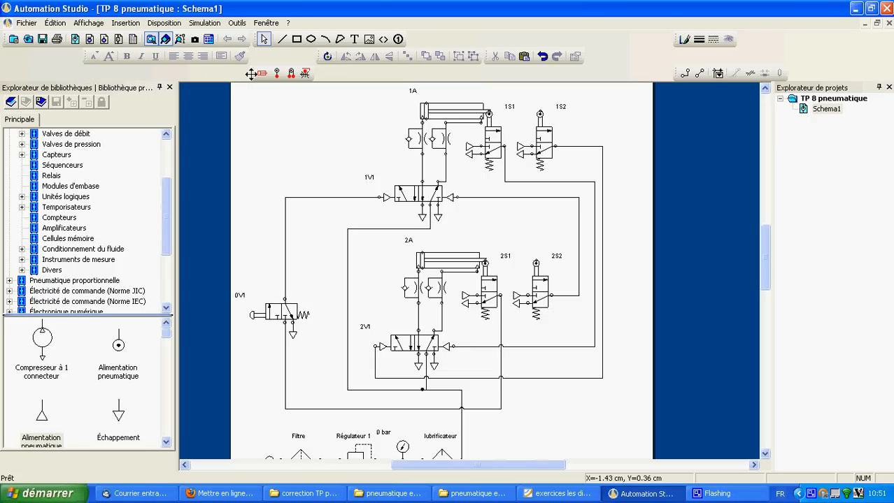
left_click_drag(250, 73, 253, 61)
right_click(448, 38)
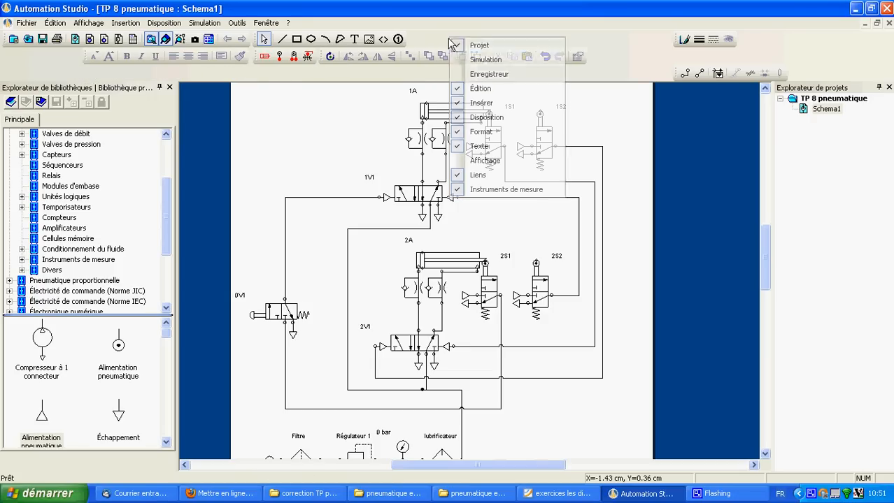
left_click(482, 60)
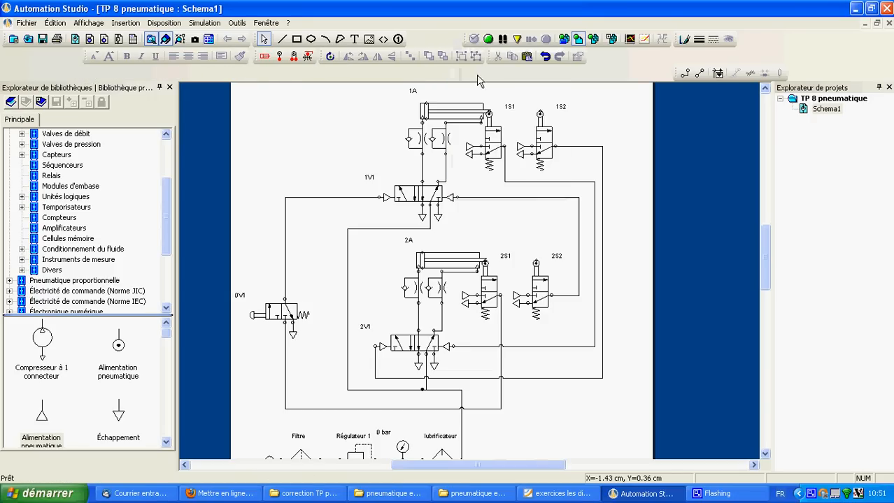
Step: Run the normal simulation, inspect the circuit down to the air-treatment unit and actuate 0V1 to launch the cylinder cycle
left_click(487, 40)
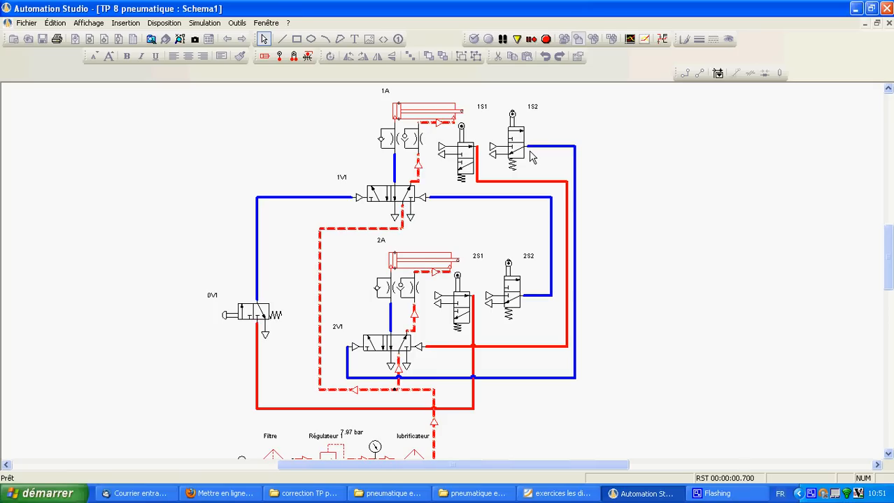
scroll(496, 160, "down", 2)
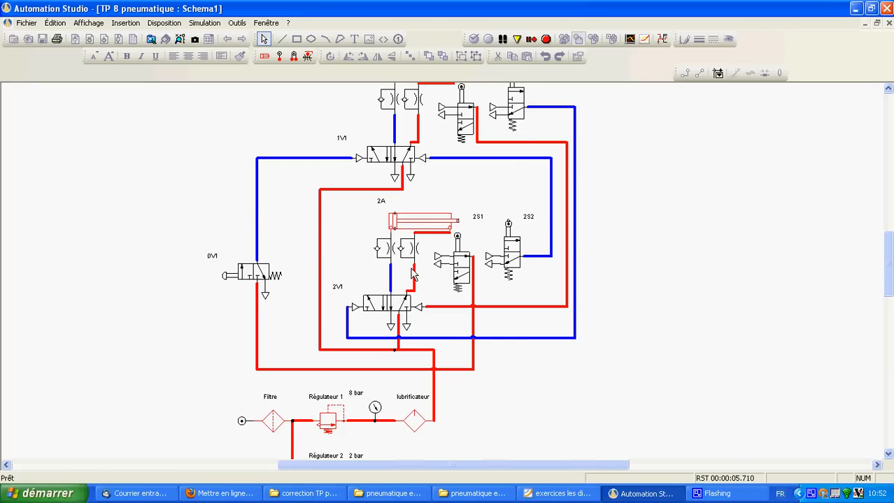
scroll(413, 275, "up", 2)
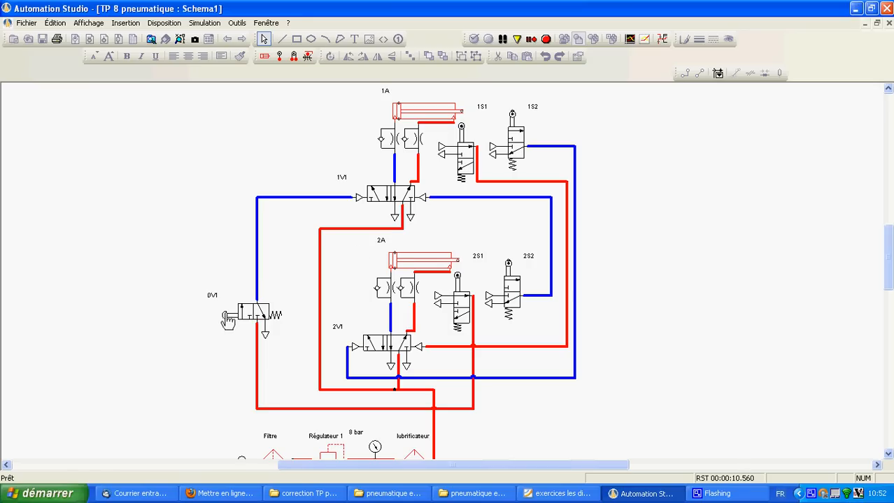
left_click(228, 318)
left_click(232, 322)
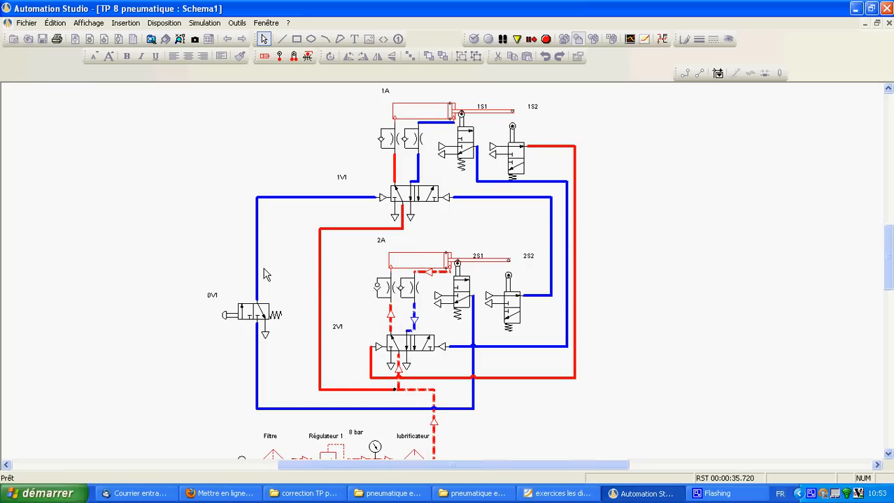
Step: Actuate 0V1 repeatedly while cylinders 1A and 2A are still mid-cycle to test the sequence, and stop the simulation
left_click(224, 315)
left_click(230, 318)
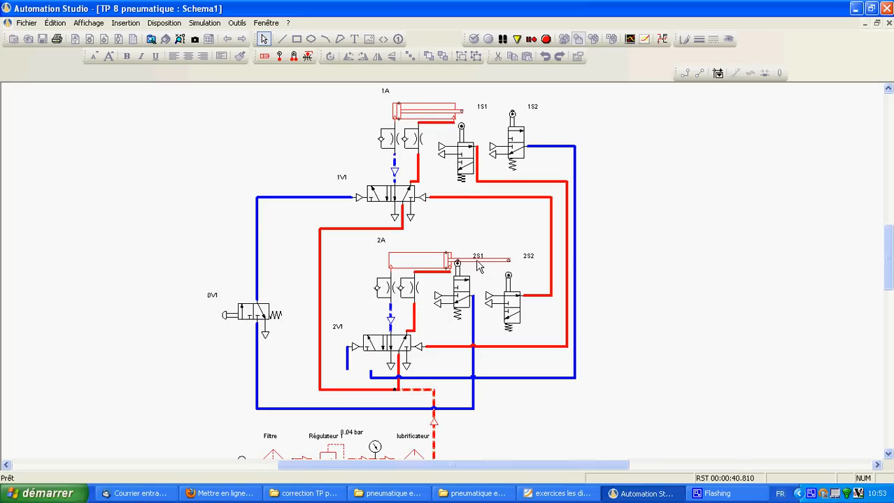
left_click(228, 322)
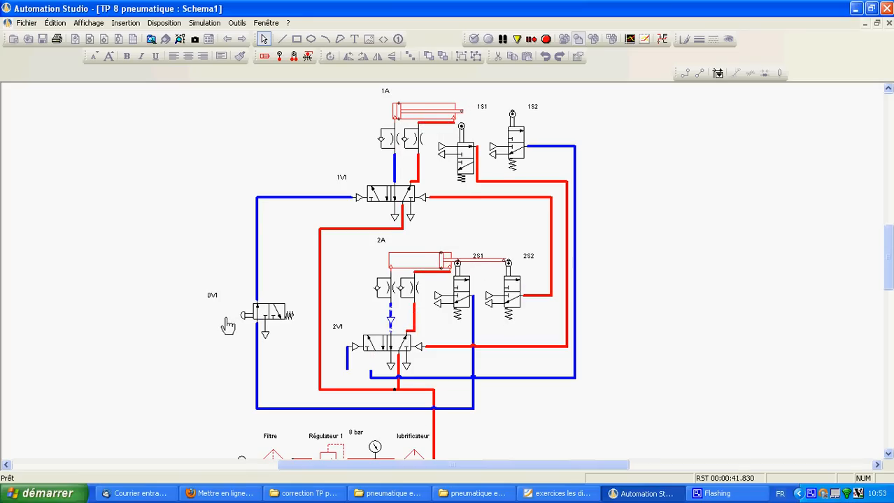
left_click(228, 323)
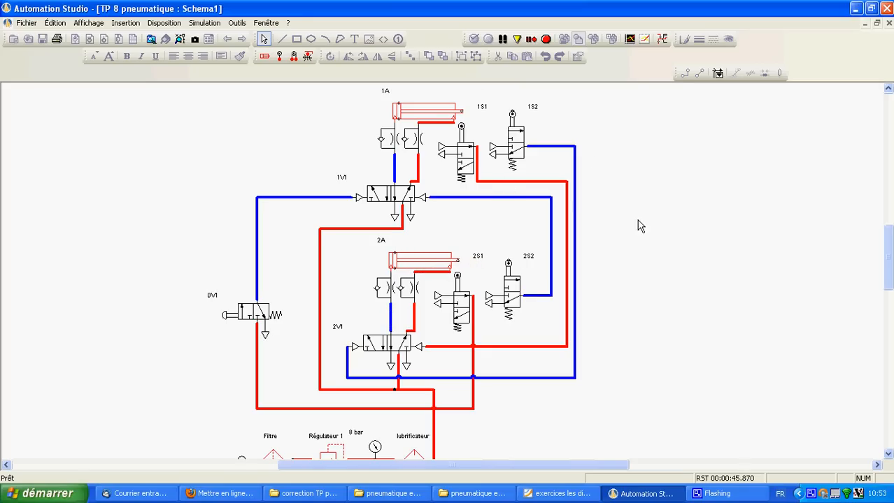
left_click(546, 40)
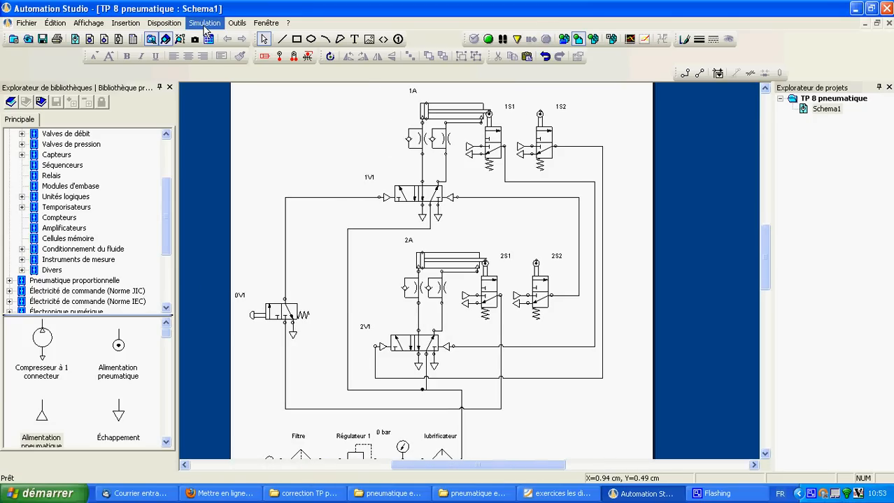
left_click(205, 28)
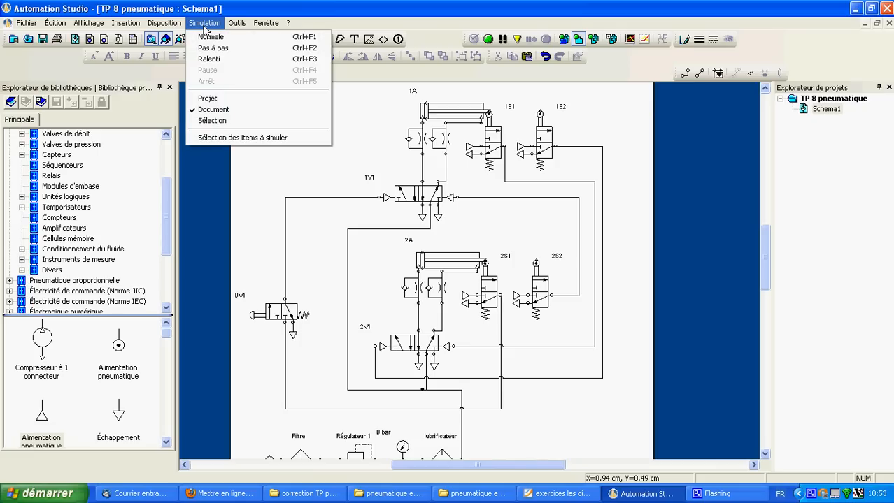
left_click(372, 160)
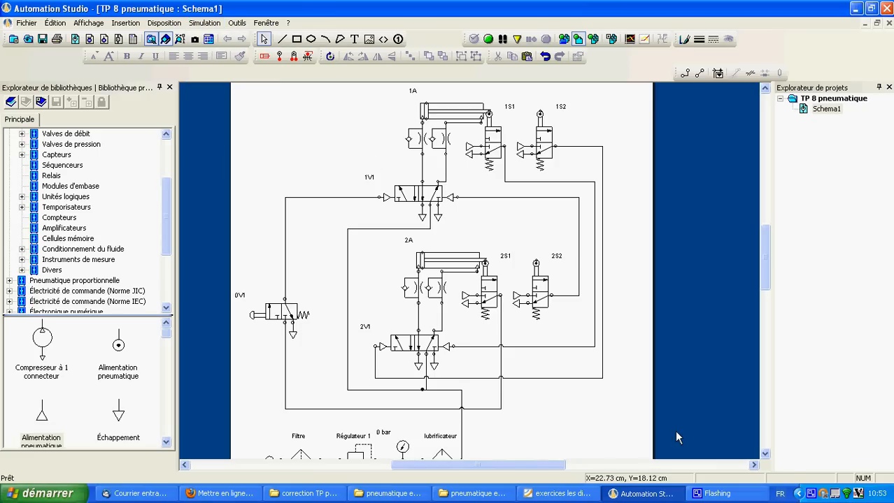